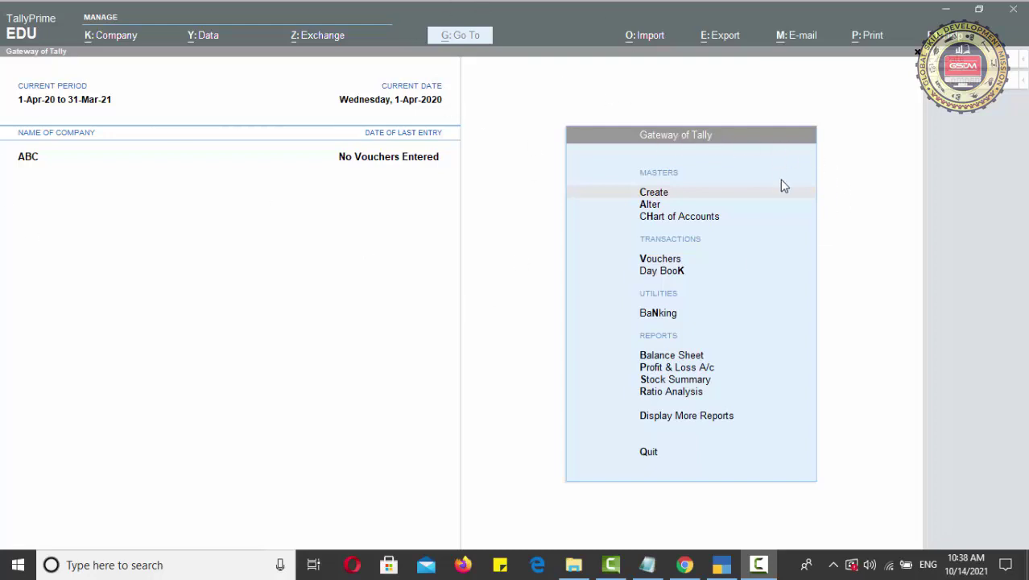
# Open the list of existing ledgers for alteration.
pyautogui.click(652, 205)
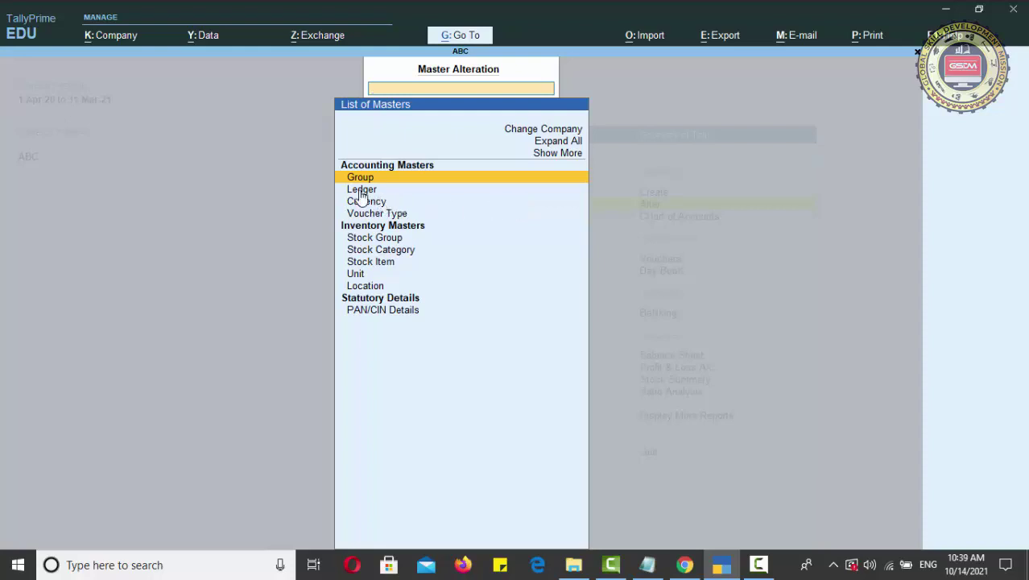
pyautogui.click(355, 192)
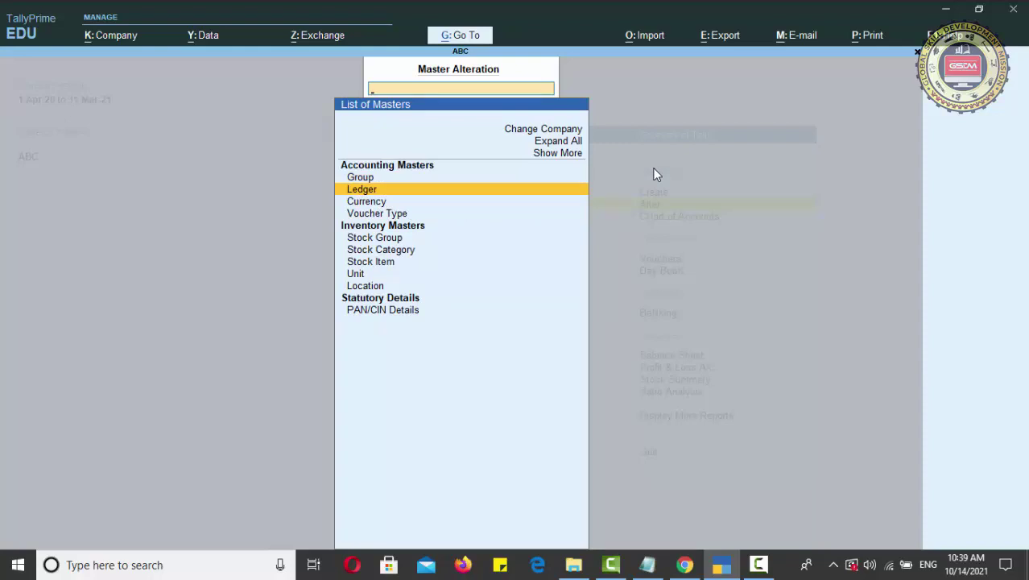
pyautogui.press('Return')
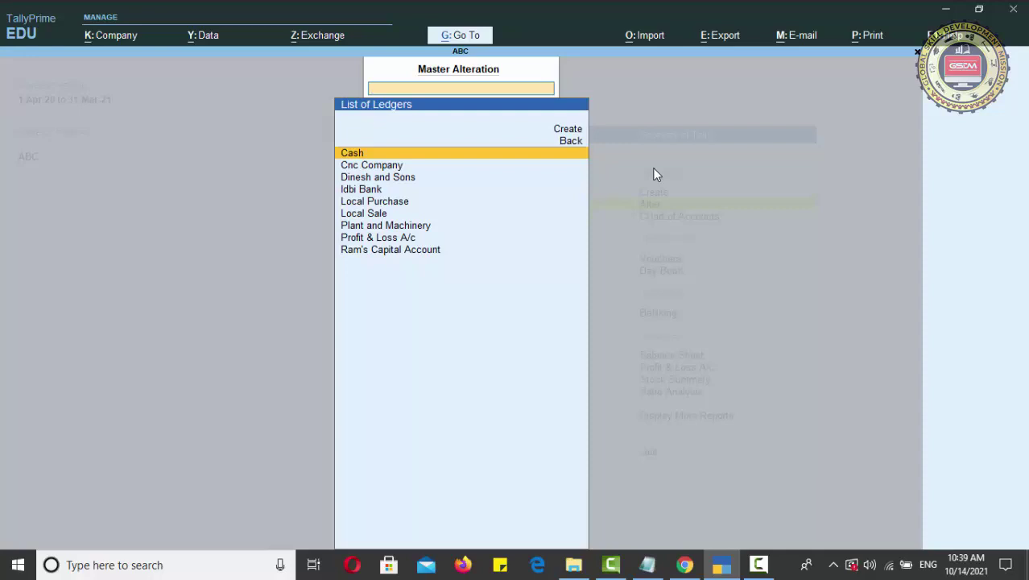
# Look through the company's list of existing ledgers.
pyautogui.press('Down')
pyautogui.press('Down')
pyautogui.press('Down')
pyautogui.press('Down')
pyautogui.press('Down')
pyautogui.press('Down')
pyautogui.press('Down')
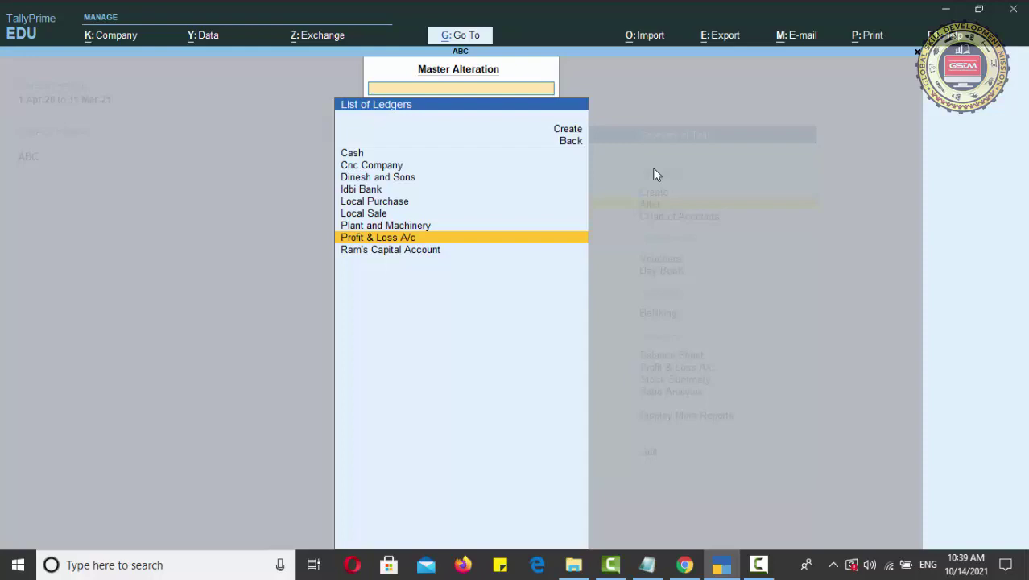
pyautogui.press('Up')
pyautogui.press('Up')
pyautogui.press('Up')
pyautogui.press('Up')
pyautogui.press('Up')
pyautogui.press('Up')
pyautogui.press('Up')
pyautogui.press('Up')
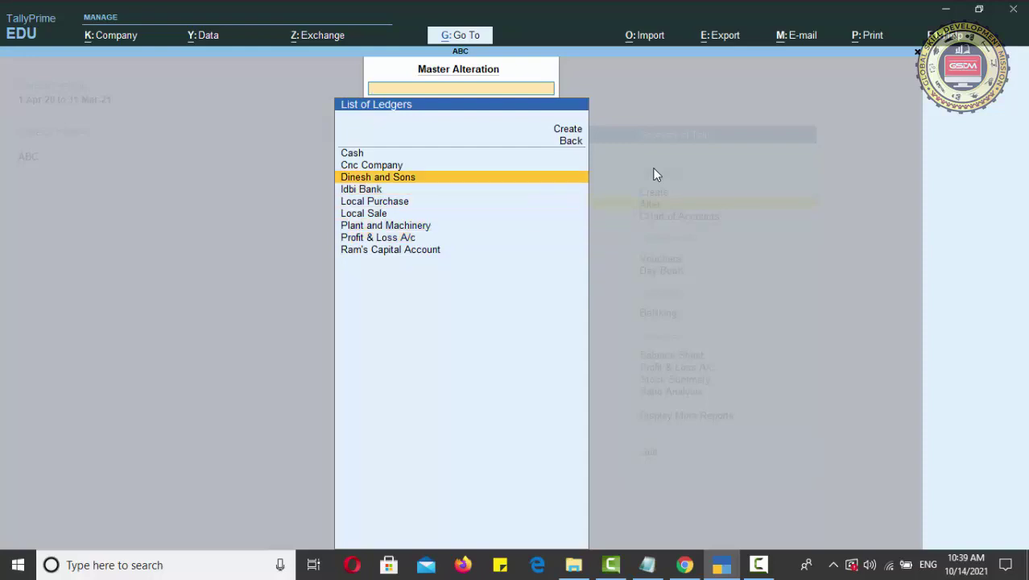
pyautogui.press('Down')
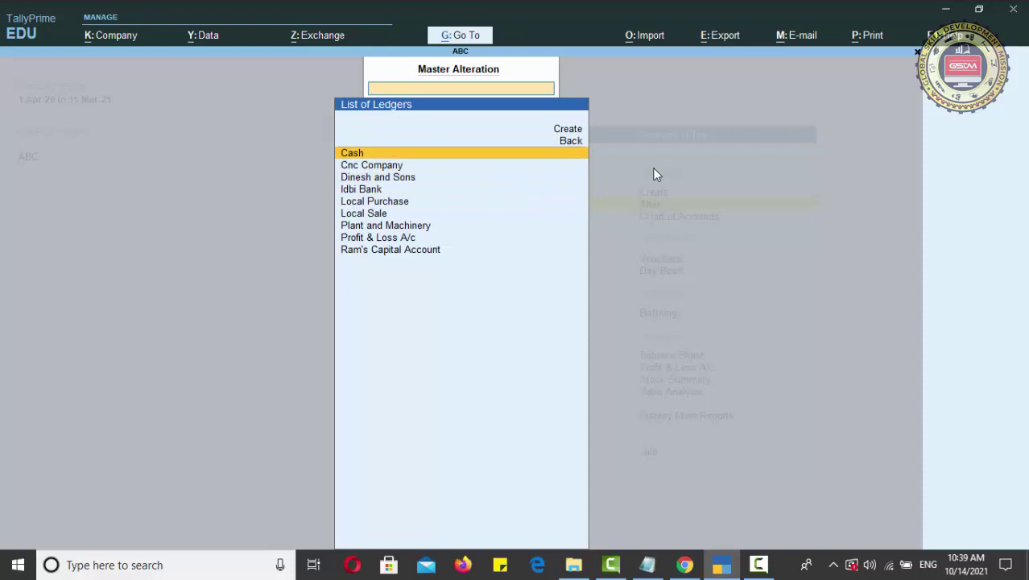
pyautogui.press('Down')
pyautogui.press('Down')
pyautogui.press('Down')
pyautogui.press('Down')
pyautogui.press('Down')
pyautogui.press('Down')
pyautogui.press('Down')
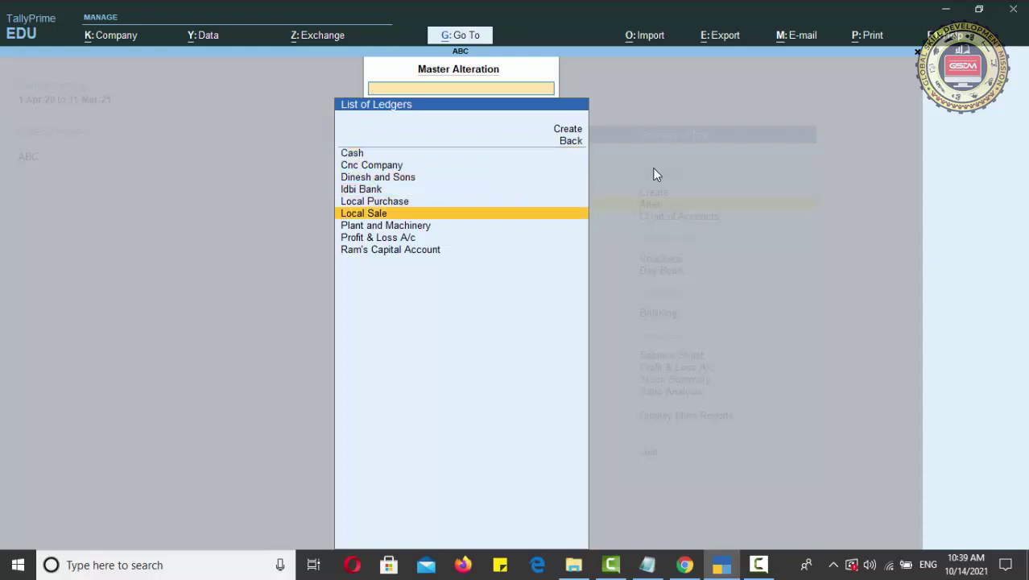
pyautogui.press('Up')
pyautogui.press('Up')
pyautogui.press('Up')
pyautogui.press('Up')
pyautogui.press('Up')
pyautogui.press('Up')
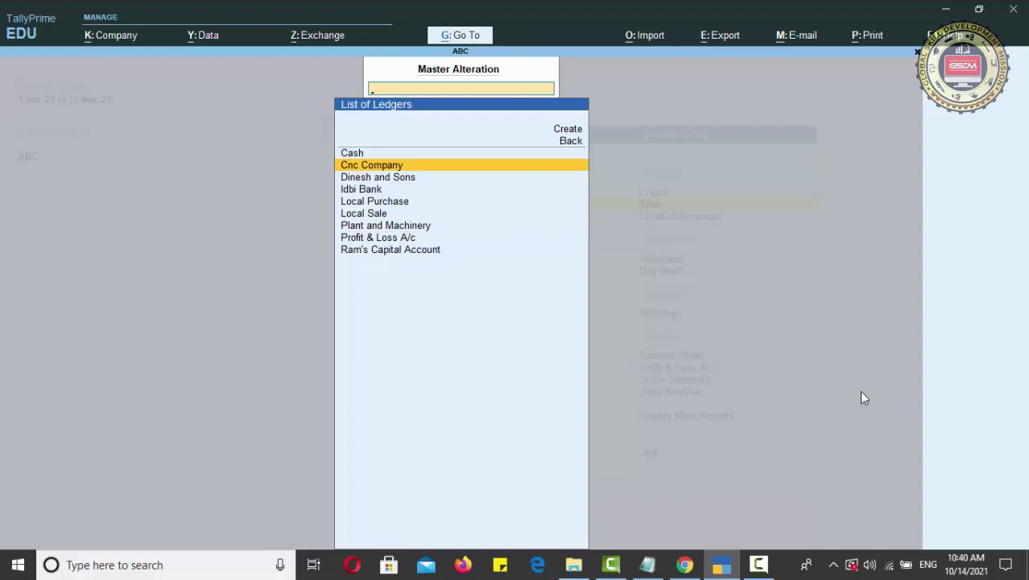
# Open the Cnc Company ledger for alteration and rename it as Cnc Company Ambala.
pyautogui.press('Down')
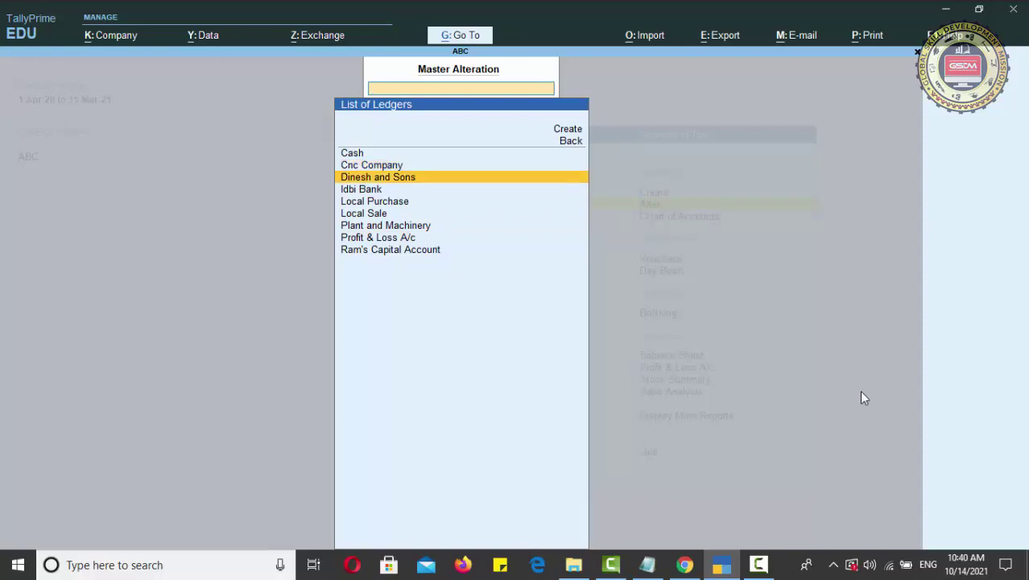
pyautogui.press('Up')
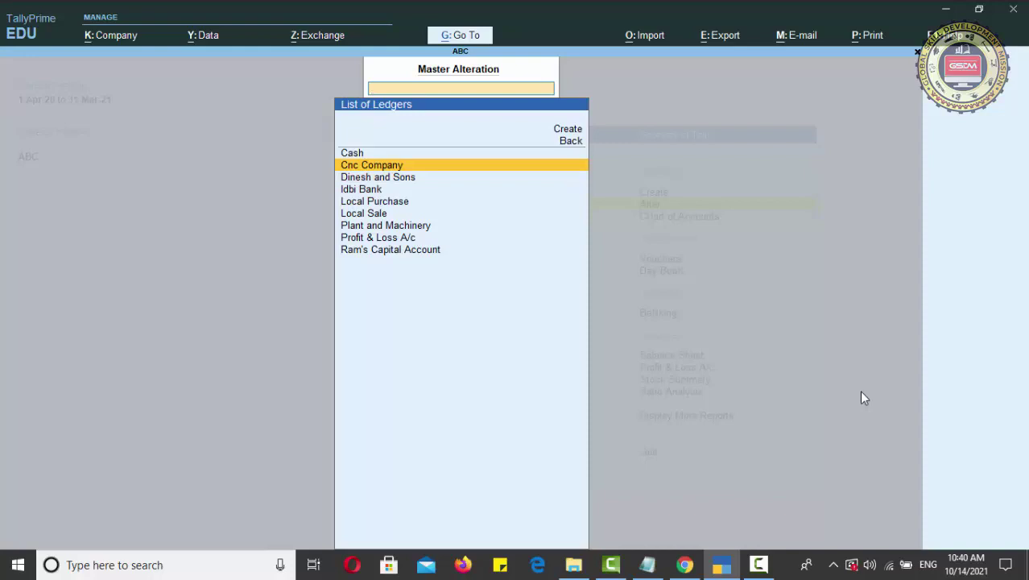
pyautogui.press('Return')
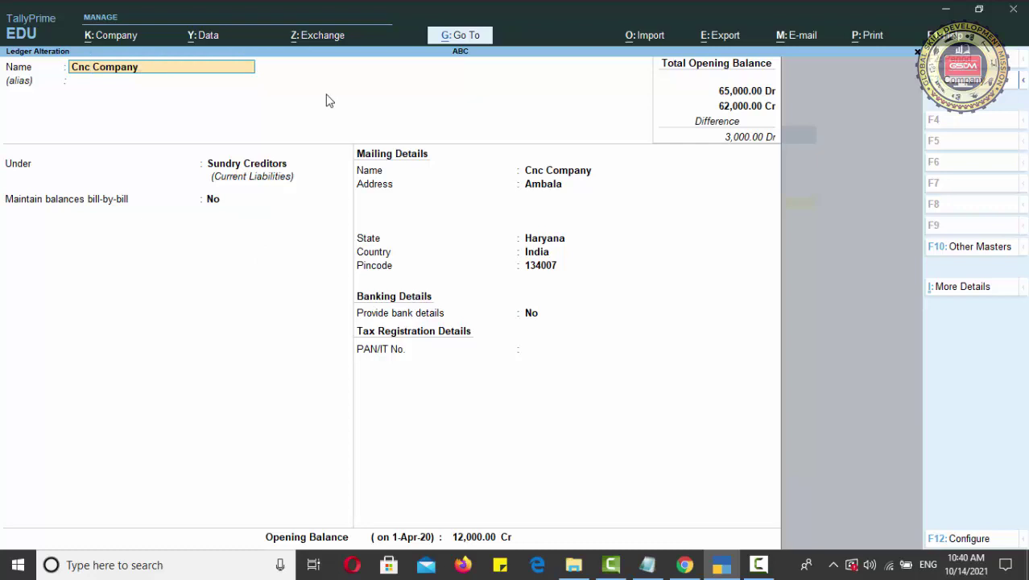
pyautogui.write('AMBALA')
pyautogui.press('BackSpace')
pyautogui.press('BackSpace')
pyautogui.press('BackSpace')
pyautogui.press('BackSpace')
pyautogui.press('BackSpace')
pyautogui.press('BackSpace')
pyautogui.write('Ambala')
pyautogui.press('Return')
pyautogui.press('Return')
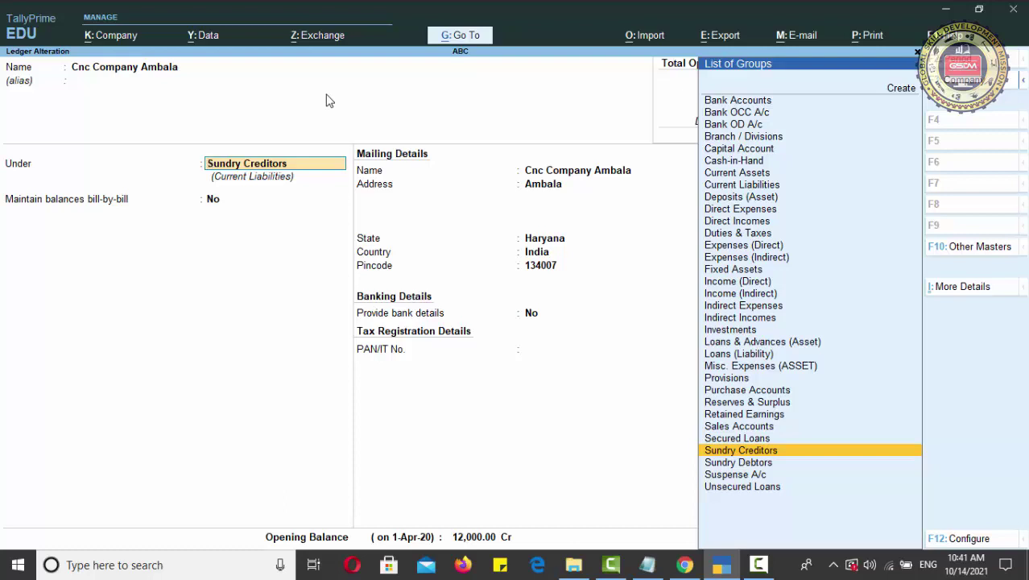
# Keep the Cnc Company Ambala ledger's group, mailing details and opening balance as they are and save the ledger.
pyautogui.press('Return')
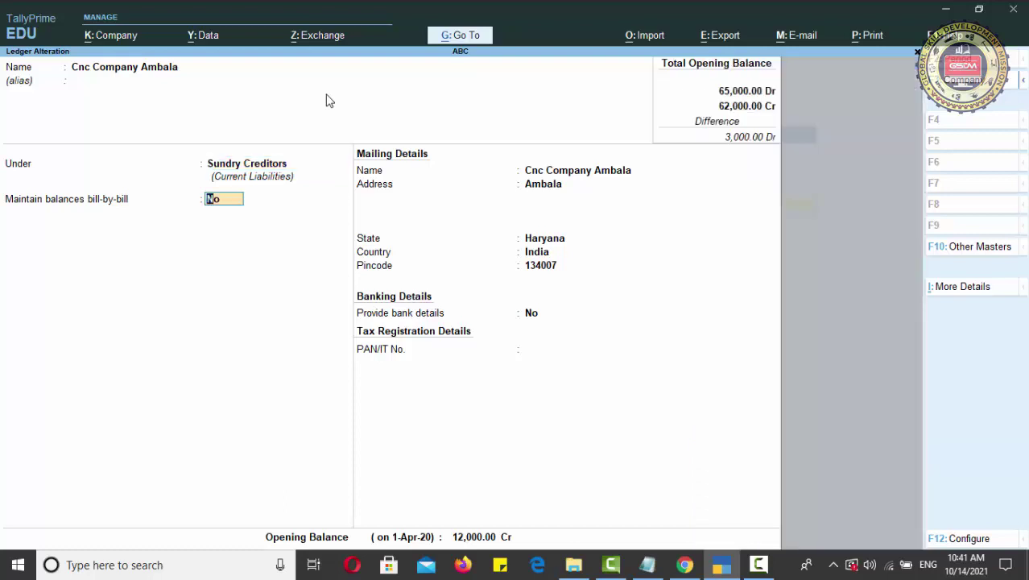
pyautogui.press('Return')
pyautogui.press('Return')
pyautogui.press('Return')
pyautogui.press('Return')
pyautogui.press('Return')
pyautogui.press('Return')
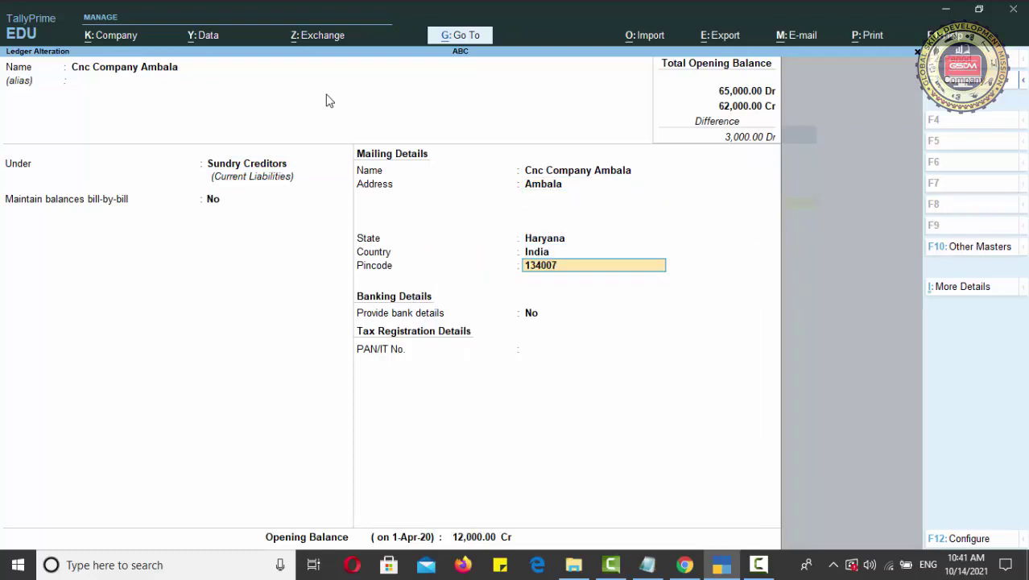
pyautogui.press('Return')
pyautogui.press('Return')
pyautogui.press('Return')
pyautogui.press('Return')
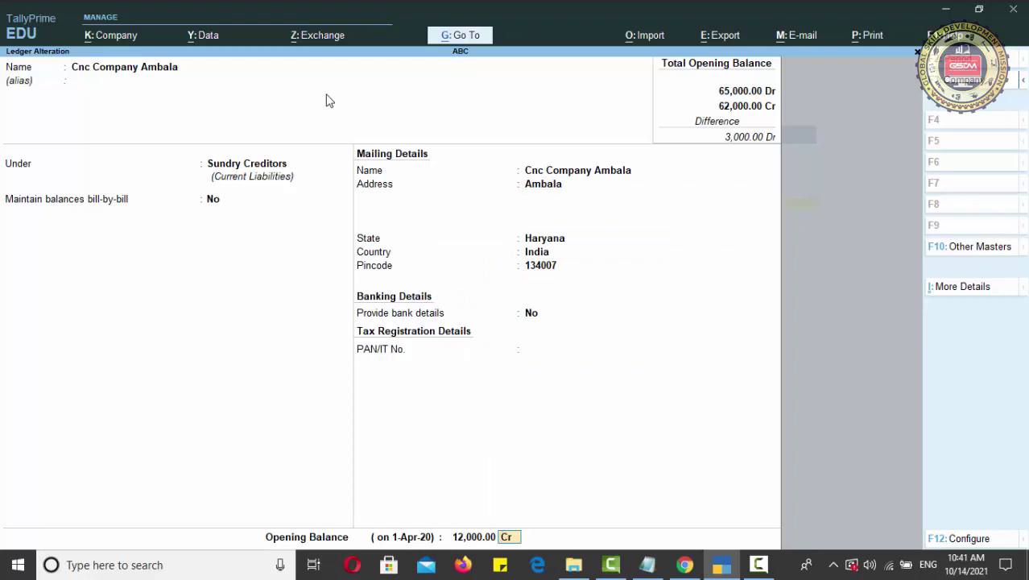
pyautogui.press('Return')
pyautogui.press('Return')
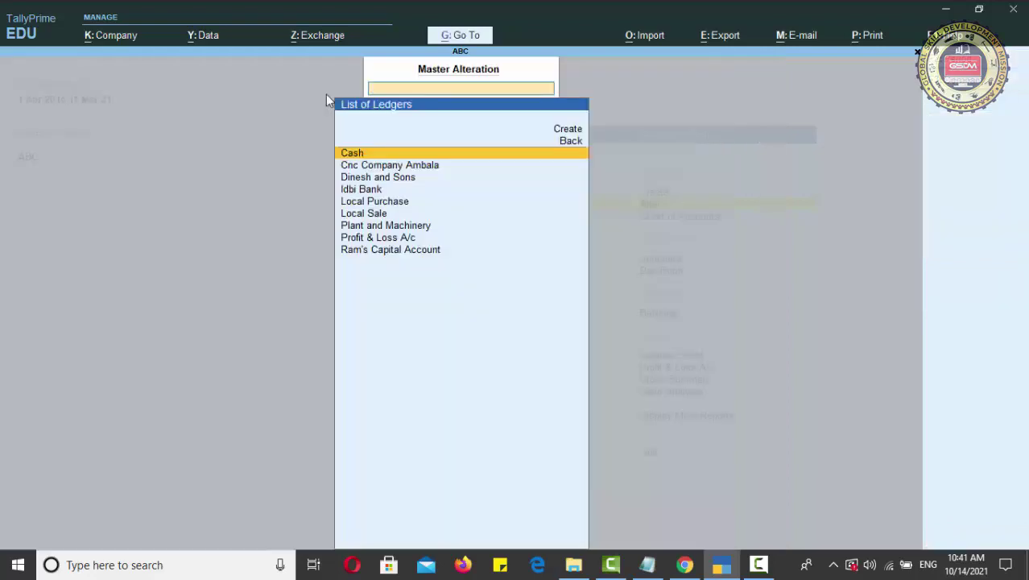
# Review the Dinesh and Sons ledger's fields through to its bill-wise breakup, then leave it without saving.
pyautogui.press('Down')
pyautogui.press('Down')
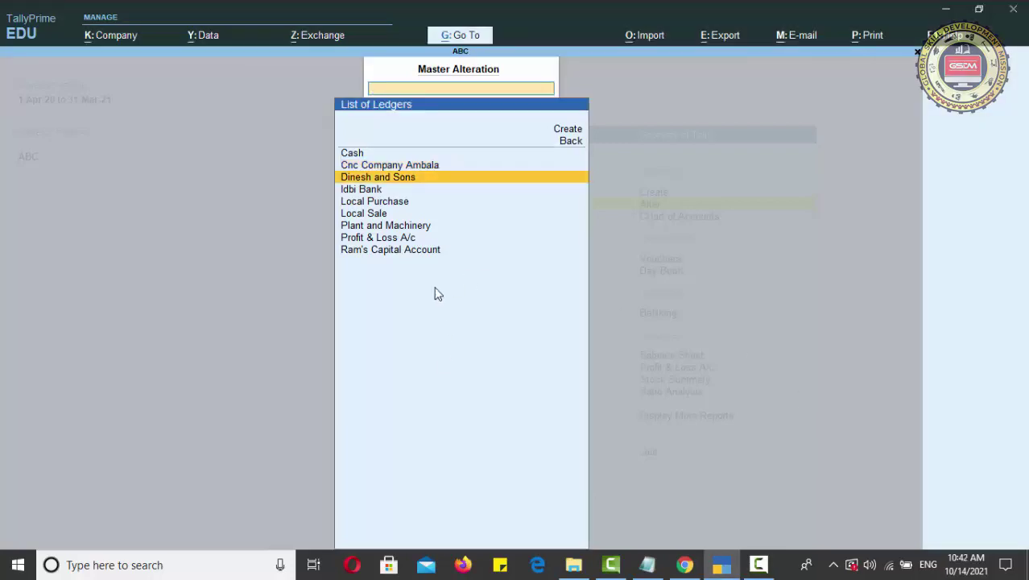
pyautogui.press('Return')
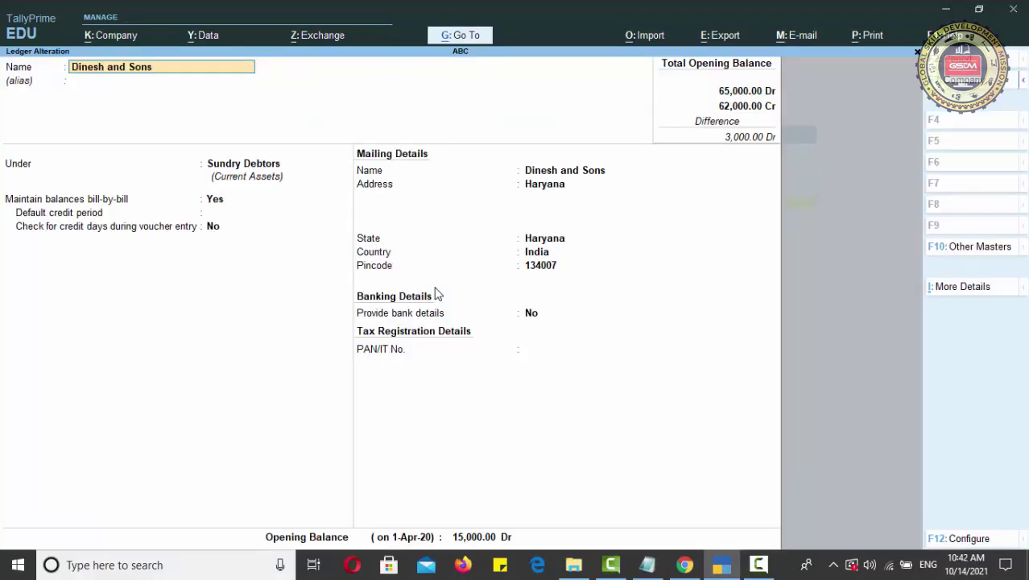
pyautogui.press('Return')
pyautogui.press('Return')
pyautogui.press('Return')
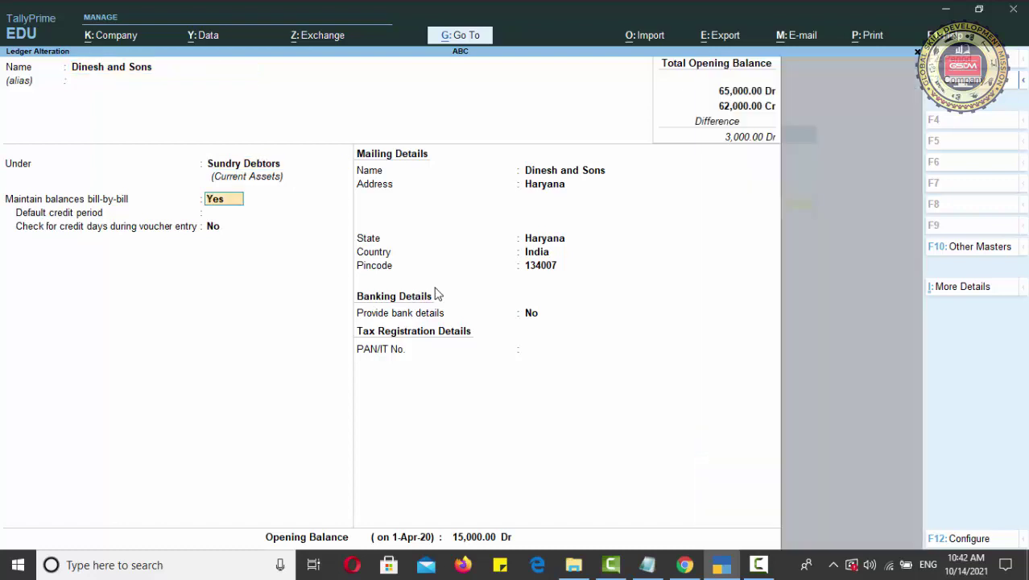
pyautogui.press('Return')
pyautogui.press('Return')
pyautogui.press('Return')
pyautogui.press('Return')
pyautogui.press('Return')
pyautogui.press('Return')
pyautogui.press('Return')
pyautogui.press('Return')
pyautogui.press('Return')
pyautogui.press('Return')
pyautogui.press('Return')
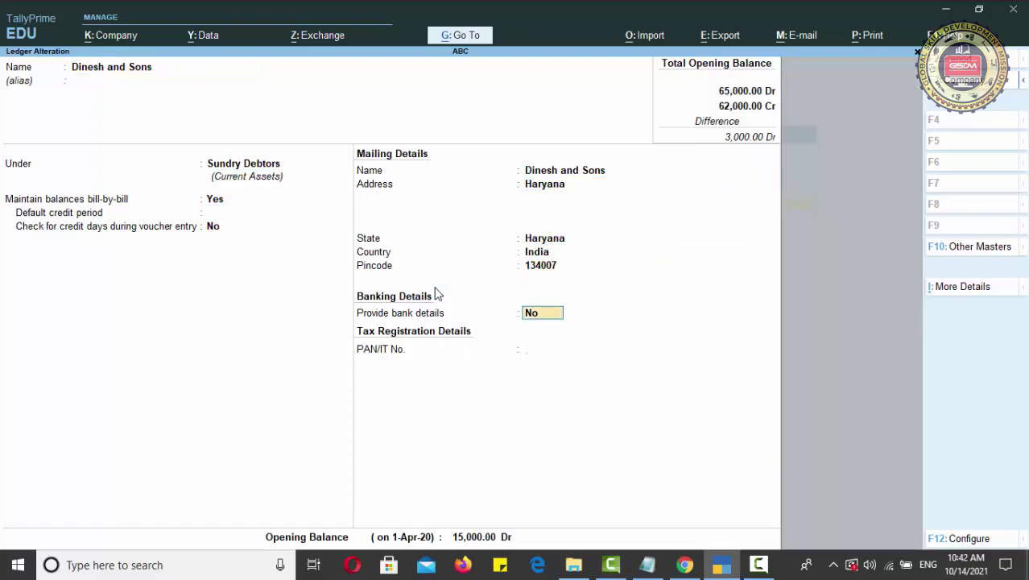
pyautogui.press('Return')
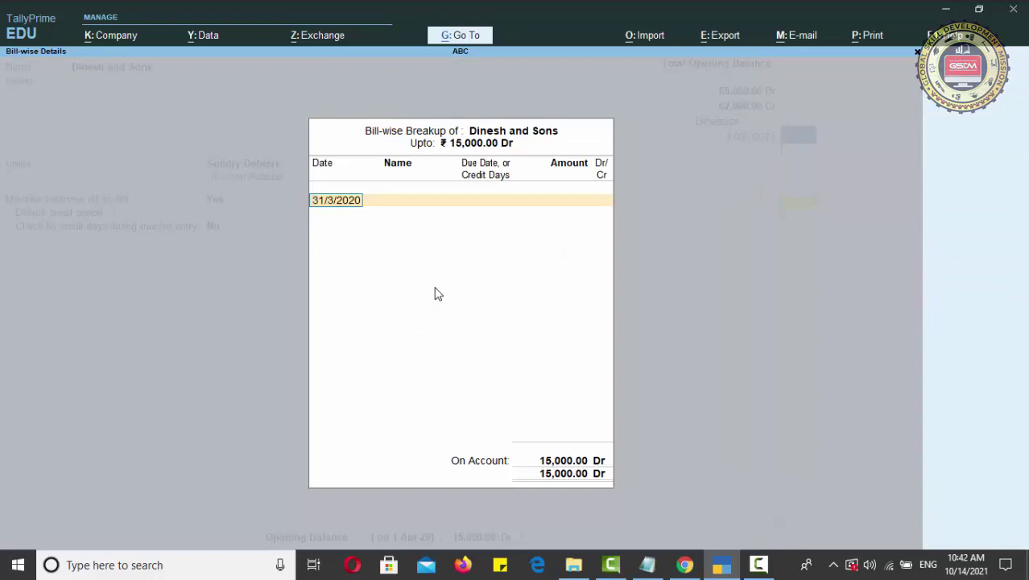
pyautogui.press('Return')
pyautogui.press('Return')
pyautogui.press('n')
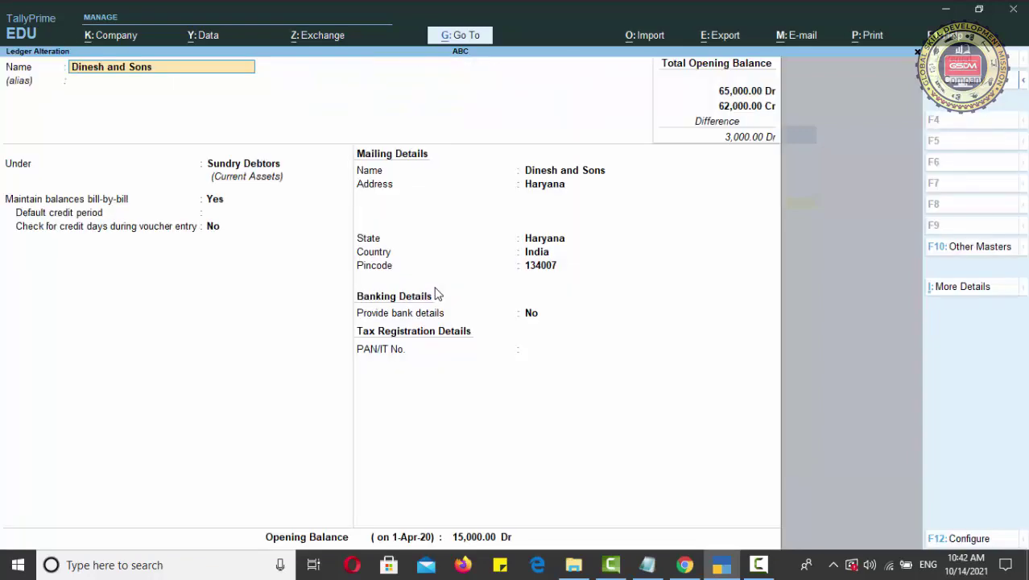
pyautogui.press('Escape')
pyautogui.press('Escape')
pyautogui.press('y')
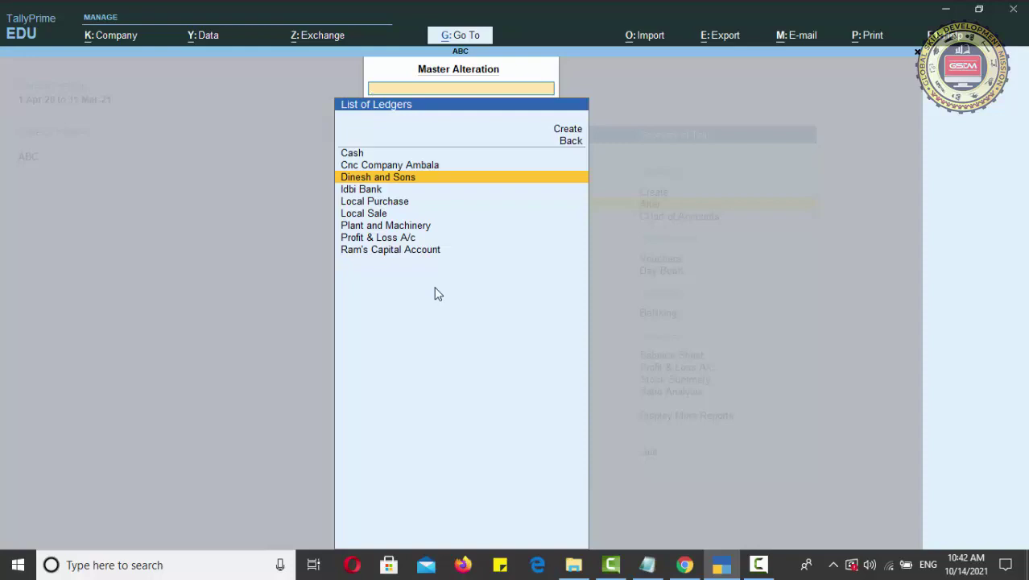
pyautogui.press('Down')
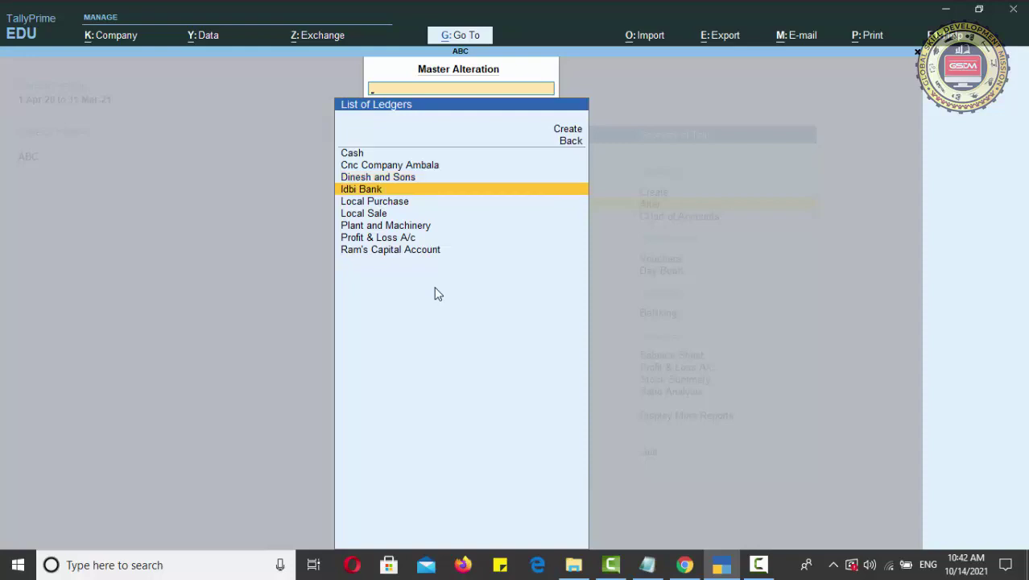
pyautogui.press('Return')
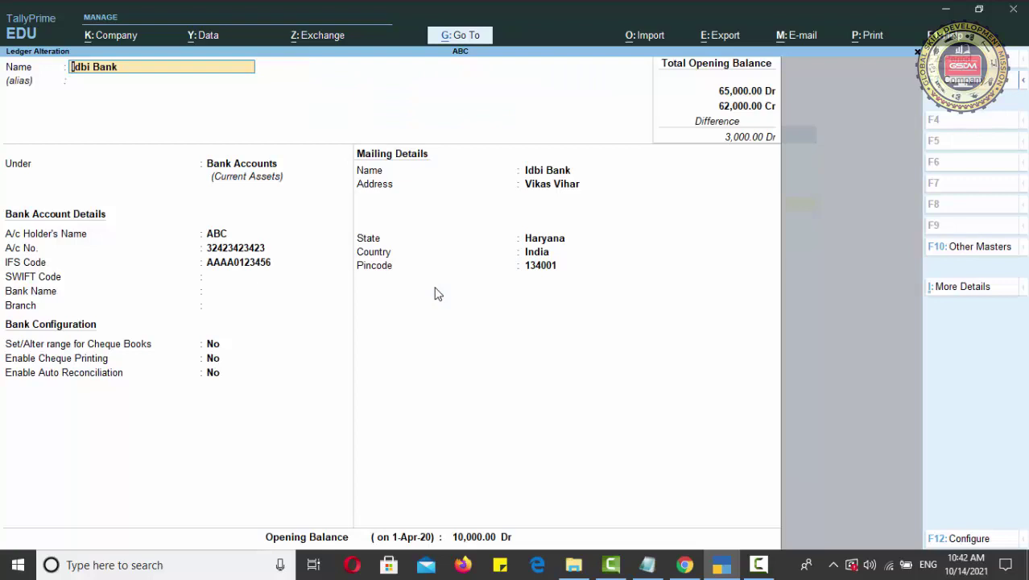
pyautogui.press('BackSpace')
pyautogui.press('Escape')
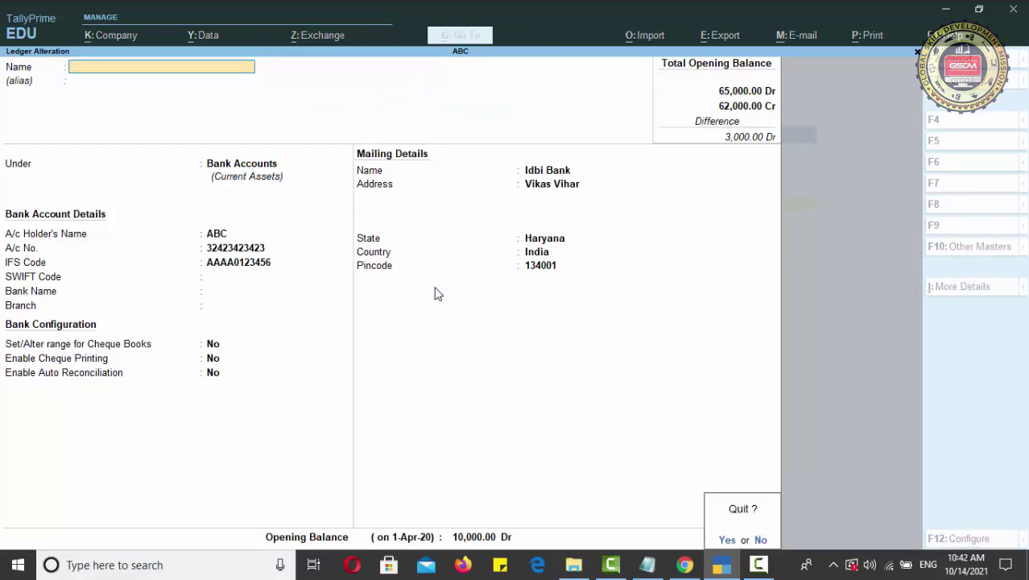
pyautogui.press('y')
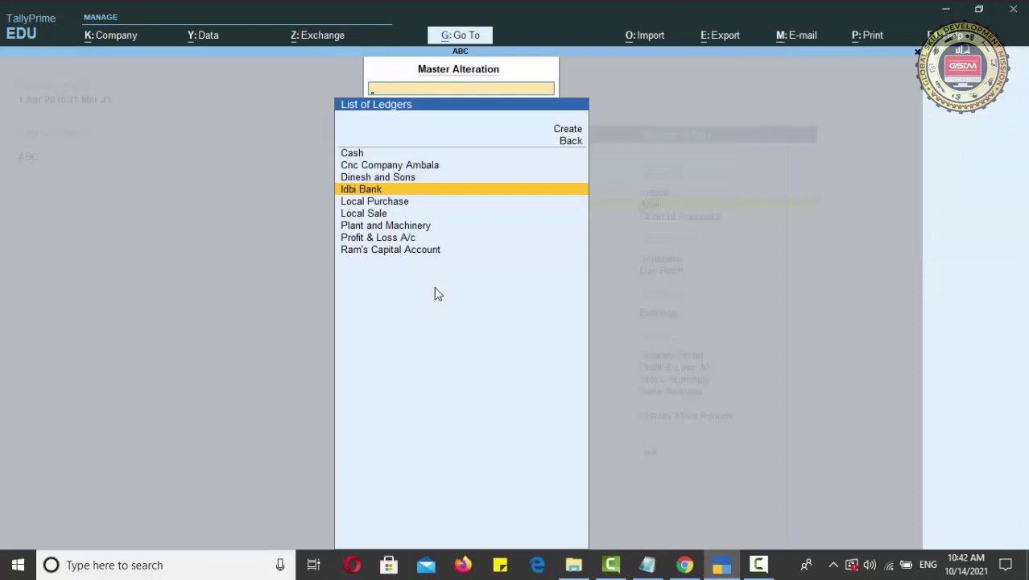
# Review the Plant and Machinery ledger's group, mailing details and opening balance.
pyautogui.press('Down')
pyautogui.press('Down')
pyautogui.press('Down')
pyautogui.press('Down')
pyautogui.press('Down')
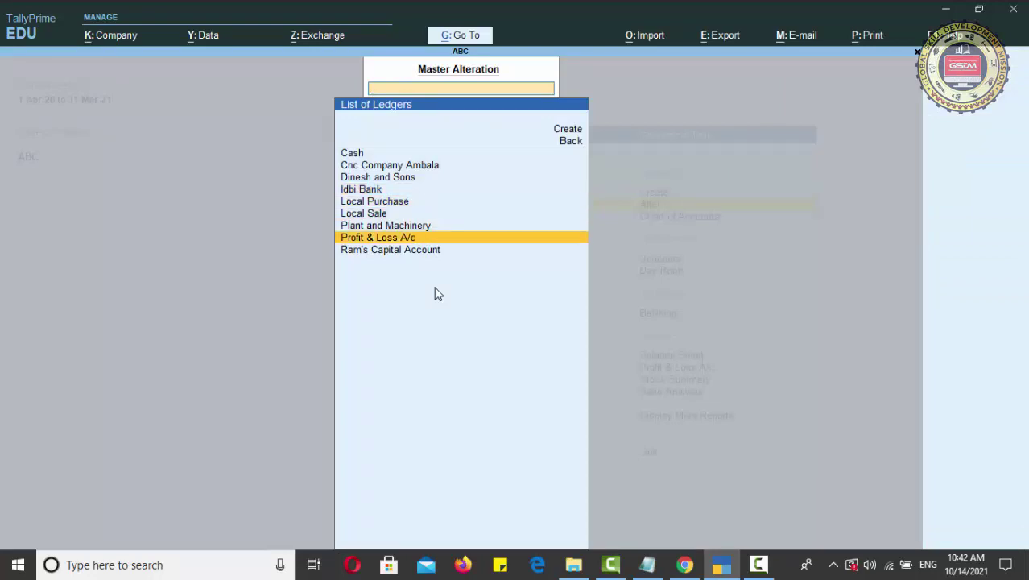
pyautogui.press('Up')
pyautogui.press('Up')
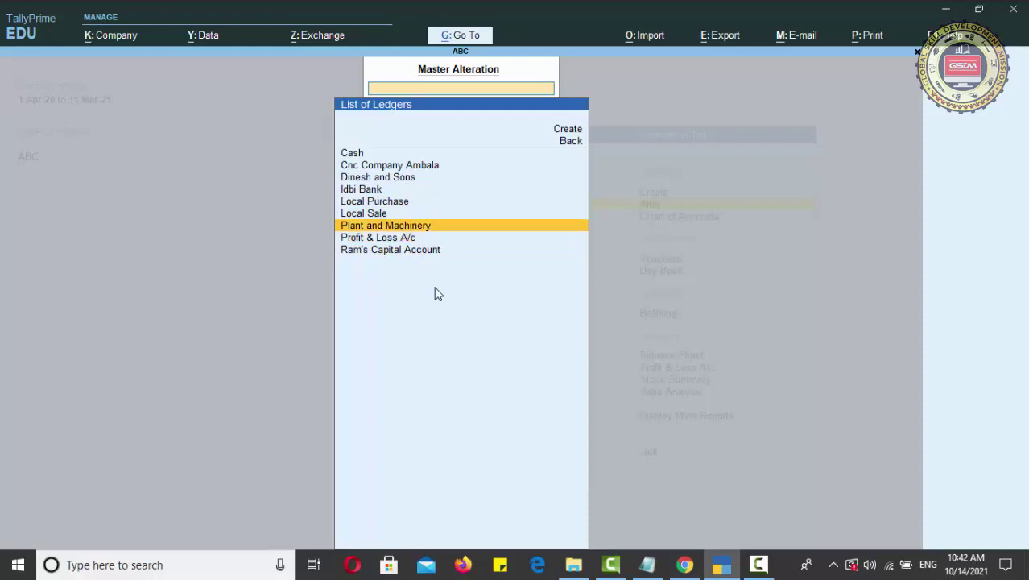
pyautogui.press('Return')
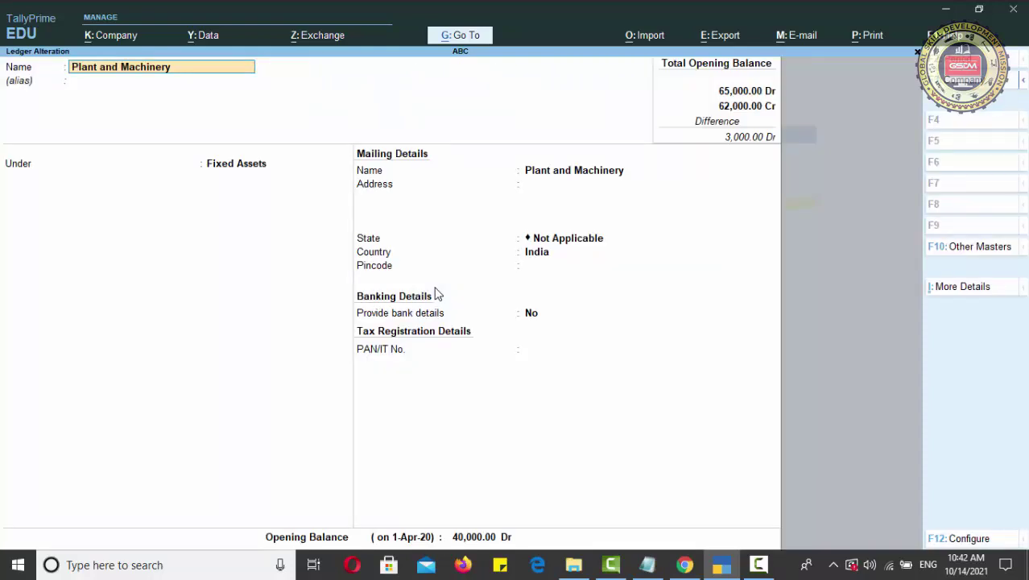
pyautogui.press('Return')
pyautogui.press('Return')
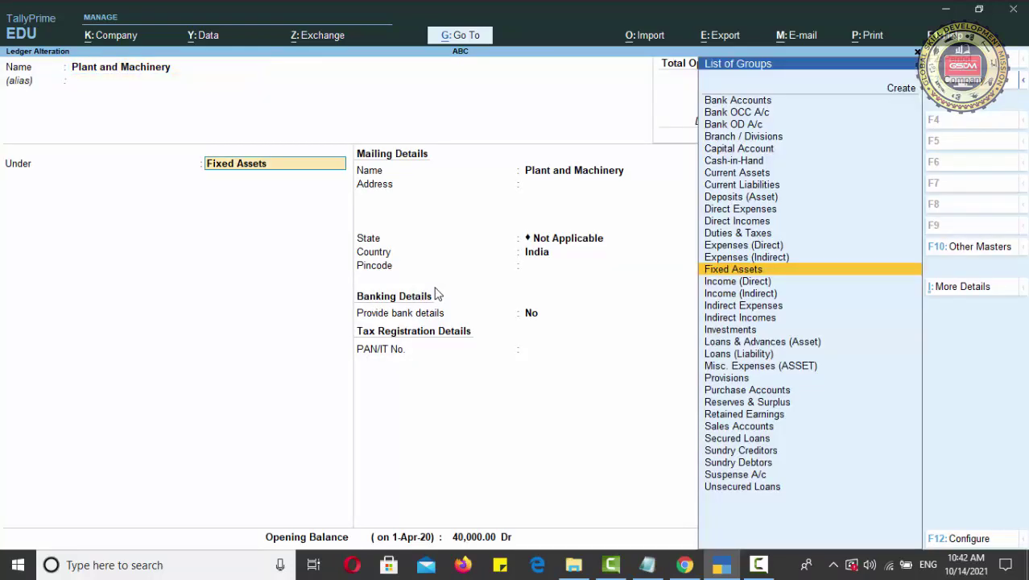
pyautogui.press('Return')
pyautogui.press('Return')
pyautogui.press('Return')
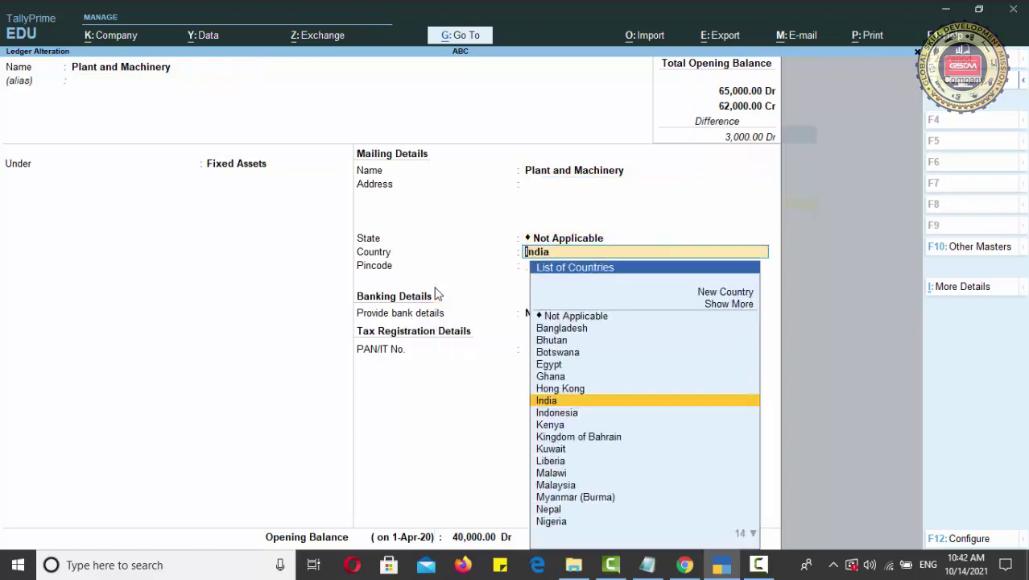
pyautogui.press('Return')
pyautogui.press('Return')
pyautogui.press('Return')
pyautogui.press('Return')
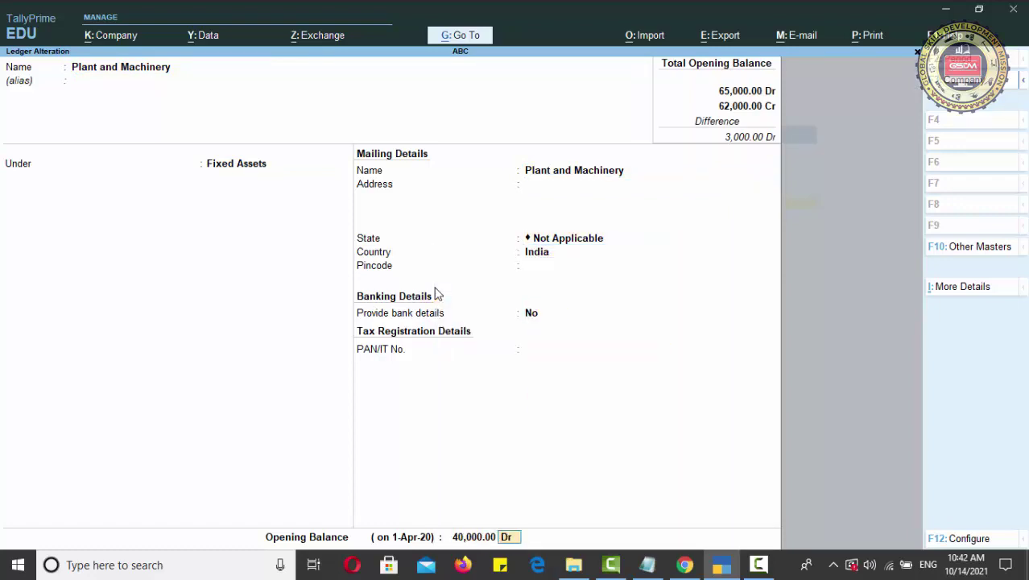
pyautogui.press('Return')
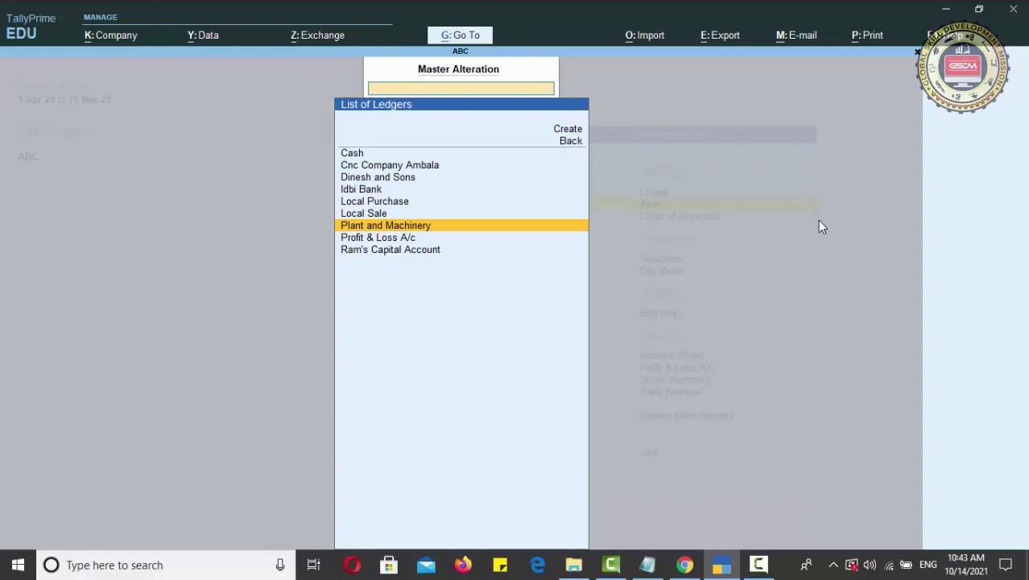
# Delete the Plant and Machinery ledger and return to the Gateway of Tally.
pyautogui.press('Down')
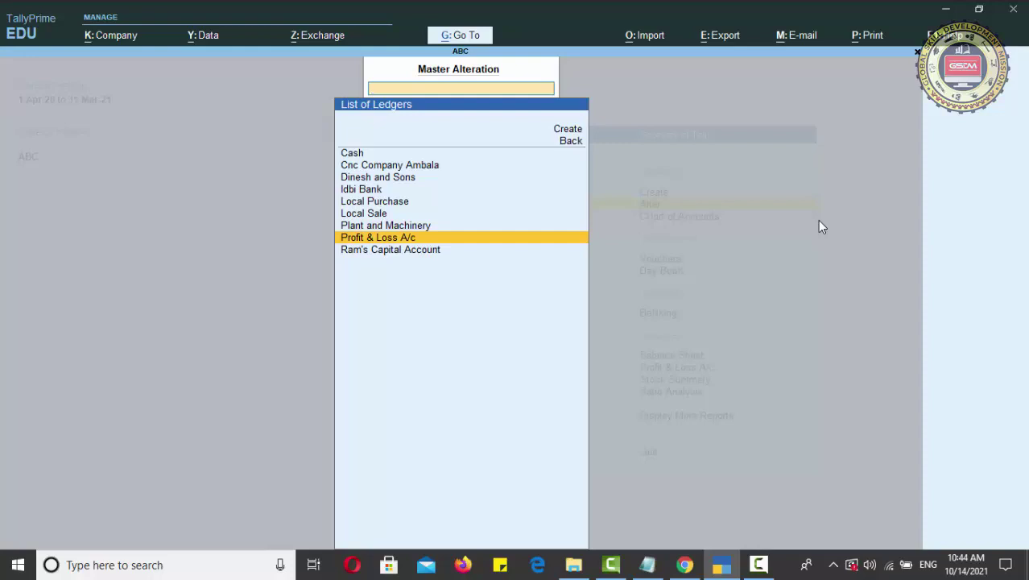
pyautogui.press('Up')
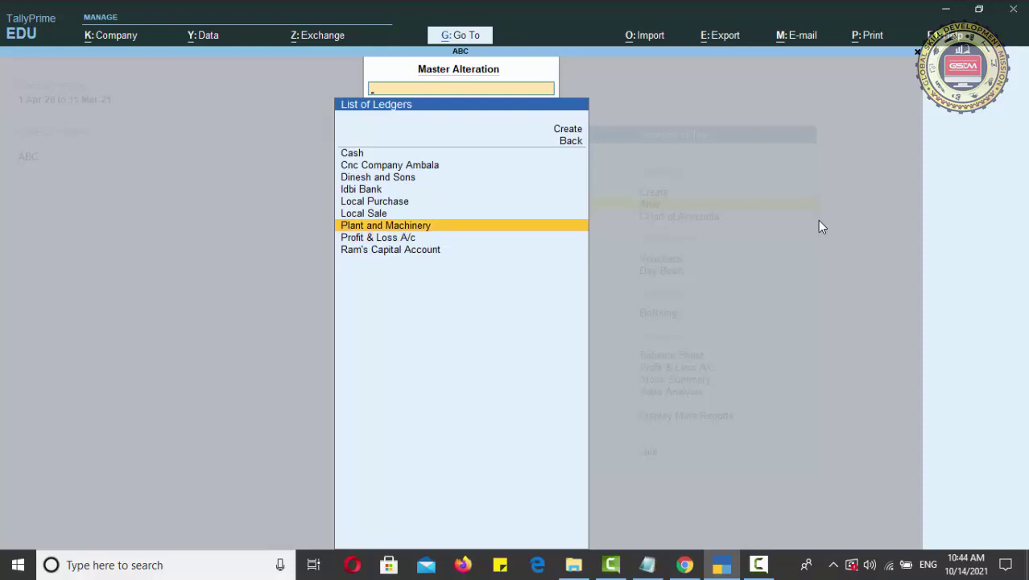
pyautogui.press('Return')
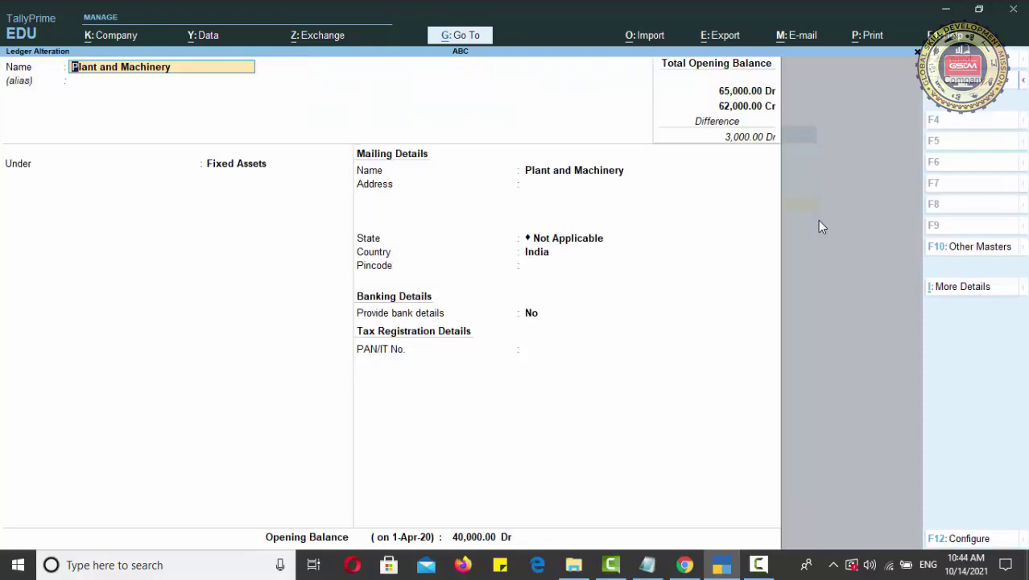
pyautogui.hotkey('alt', 'd')
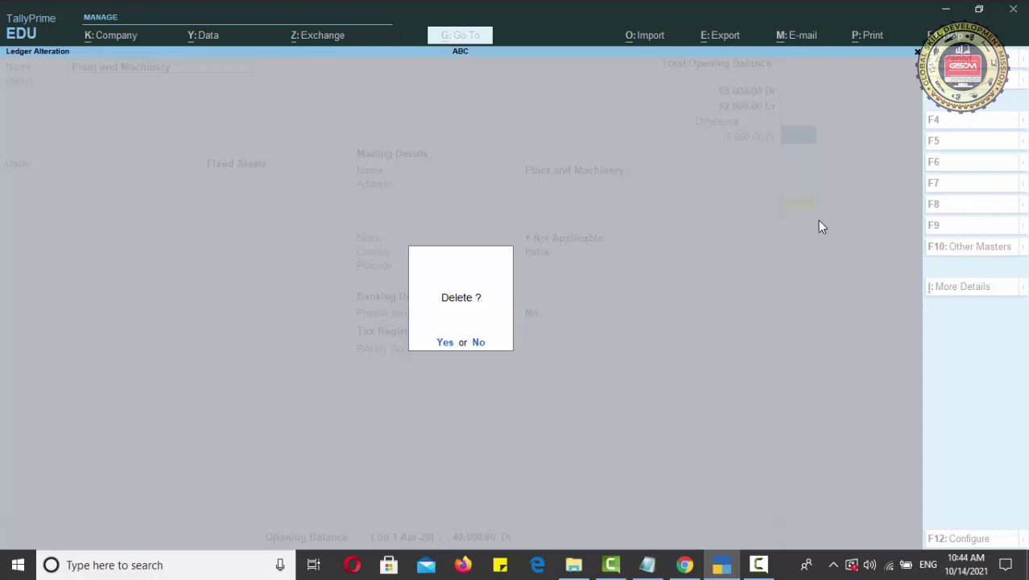
pyautogui.click(443, 342)
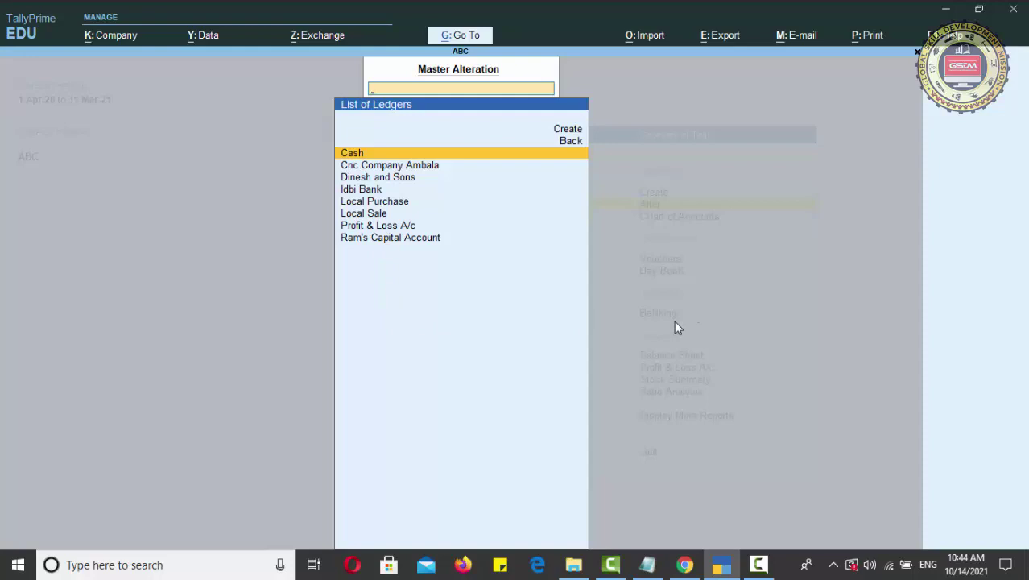
pyautogui.press('Escape')
pyautogui.press('Escape')
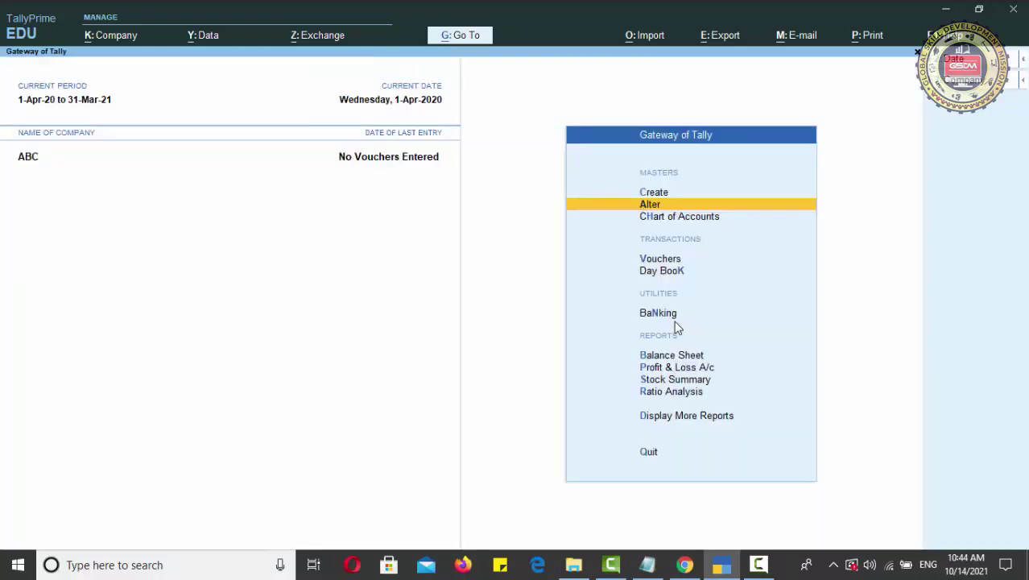